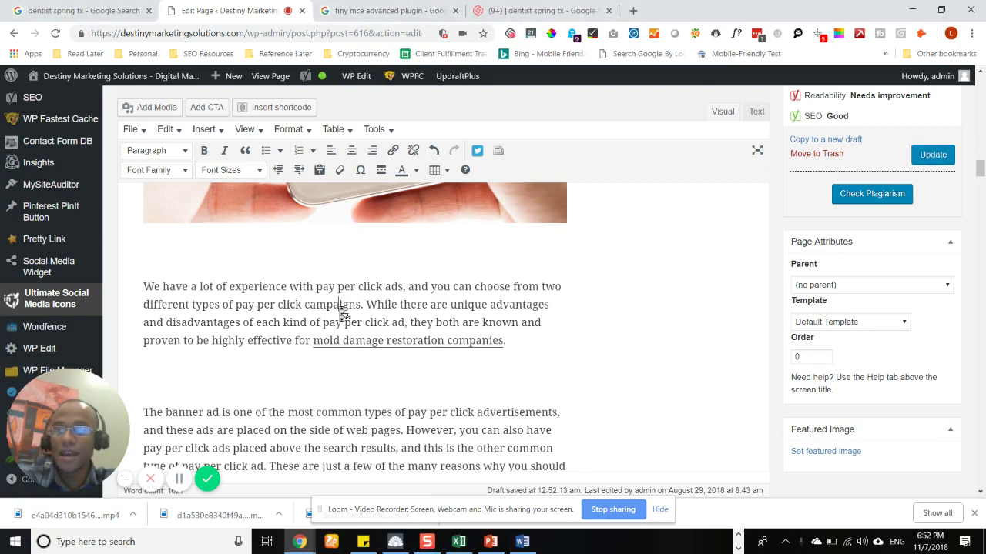
Check the TinyMCE plugin search results, then return to the blog post editor
{"action": "left_click", "coordinate": [394, 10]}
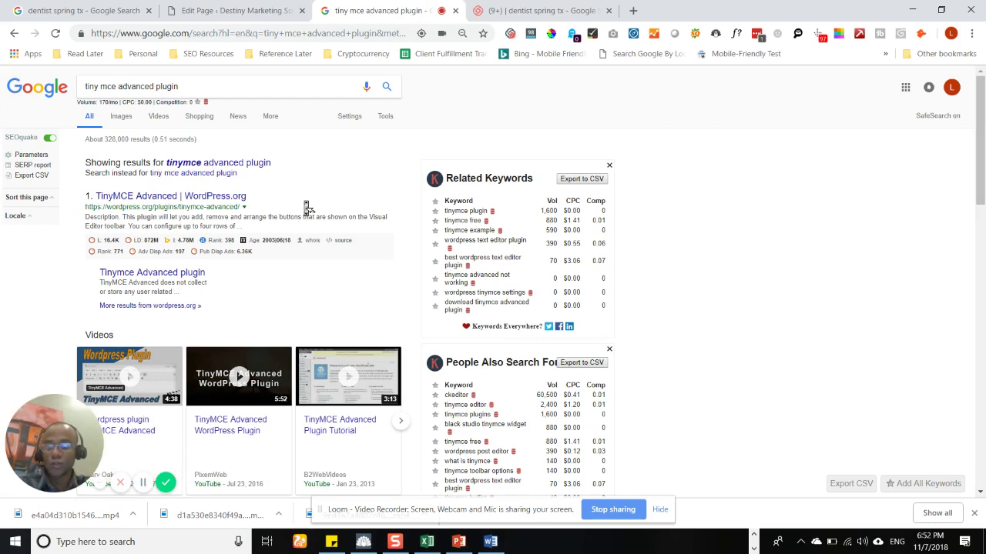
{"action": "left_click", "coordinate": [236, 11]}
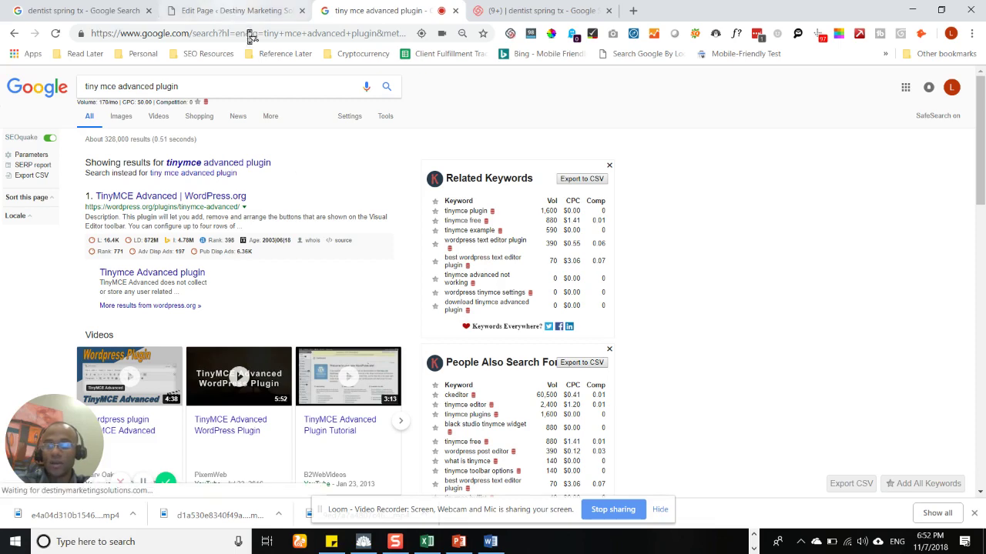
{"action": "left_click", "coordinate": [260, 58]}
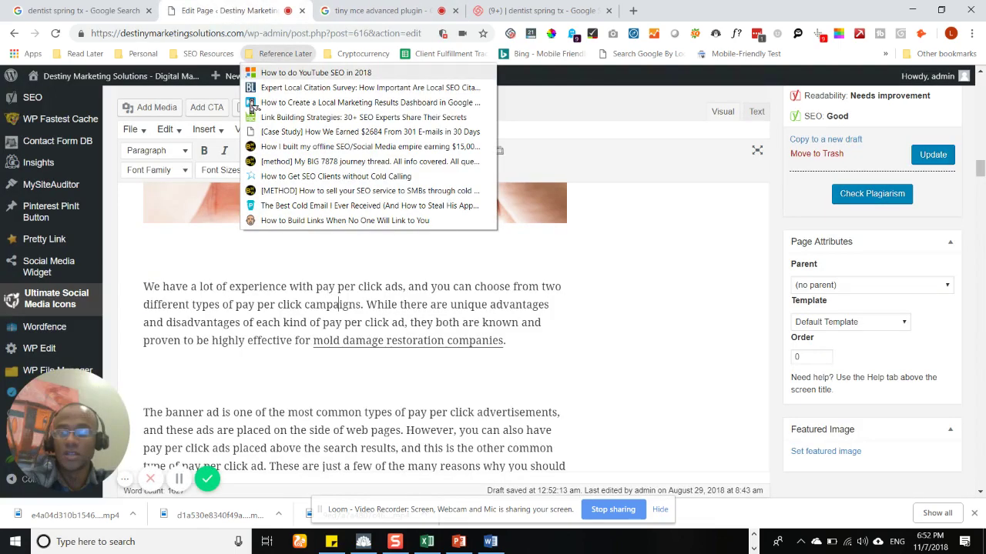
{"action": "left_click", "coordinate": [187, 323]}
{"action": "left_click_drag", "start_coordinate": [187, 323], "coordinate": [182, 324]}
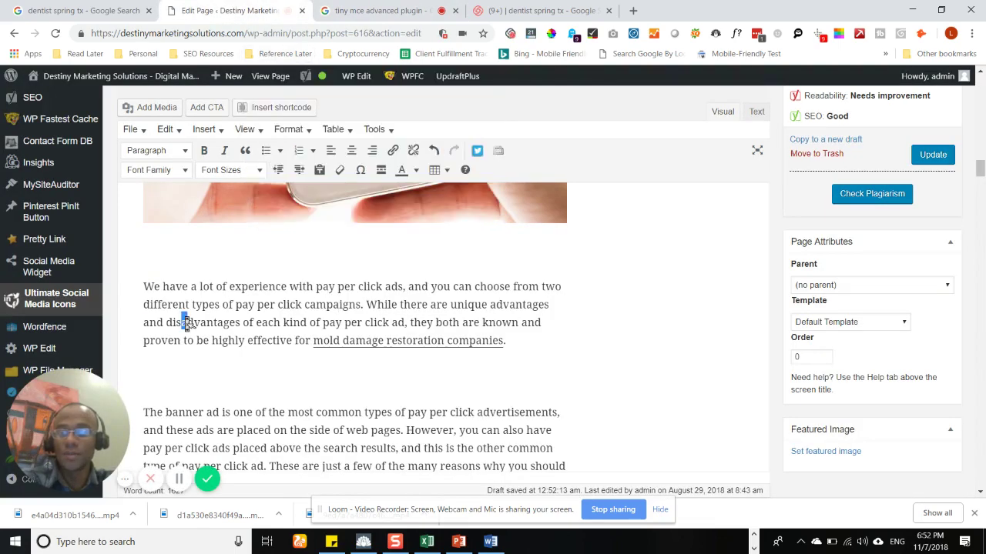
Select the phrase 'pay per click' in the first paragraph
{"action": "left_click", "coordinate": [320, 291]}
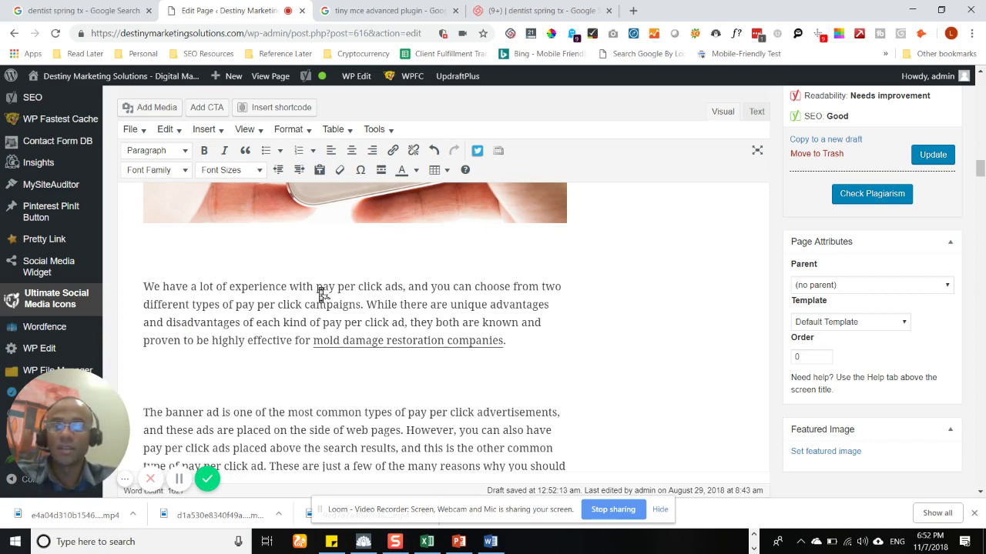
{"action": "double_click", "coordinate": [320, 291]}
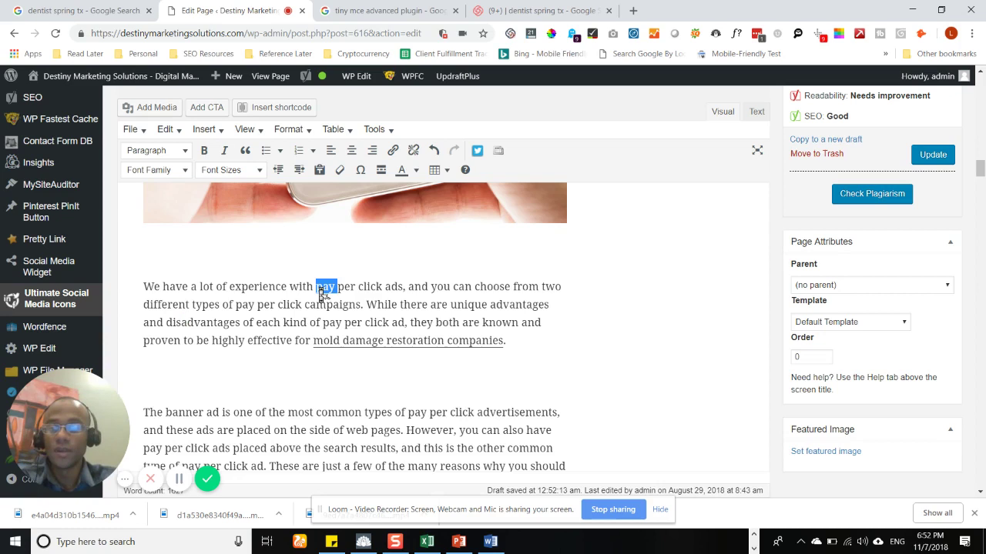
{"action": "left_click", "coordinate": [321, 293]}
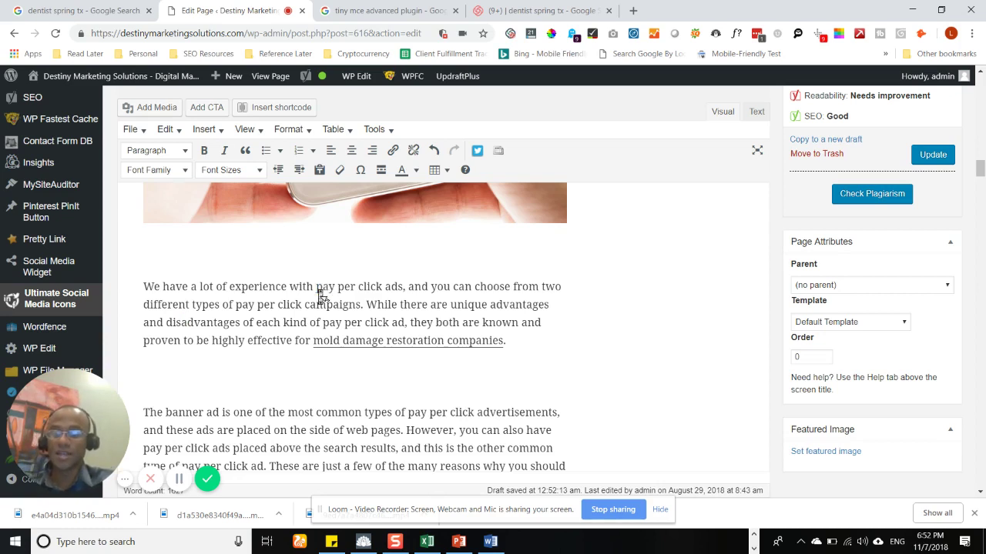
{"action": "key", "text": "shift+Right"}
{"action": "key", "text": "shift+Right"}
{"action": "key", "text": "shift+Right"}
{"action": "key", "text": "shift+Right"}
{"action": "key", "text": "shift+Right"}
{"action": "key", "text": "shift+Right"}
{"action": "key", "text": "shift+Right"}
{"action": "key", "text": "shift+Right"}
{"action": "key", "text": "shift+Right"}
{"action": "key", "text": "shift+Right"}
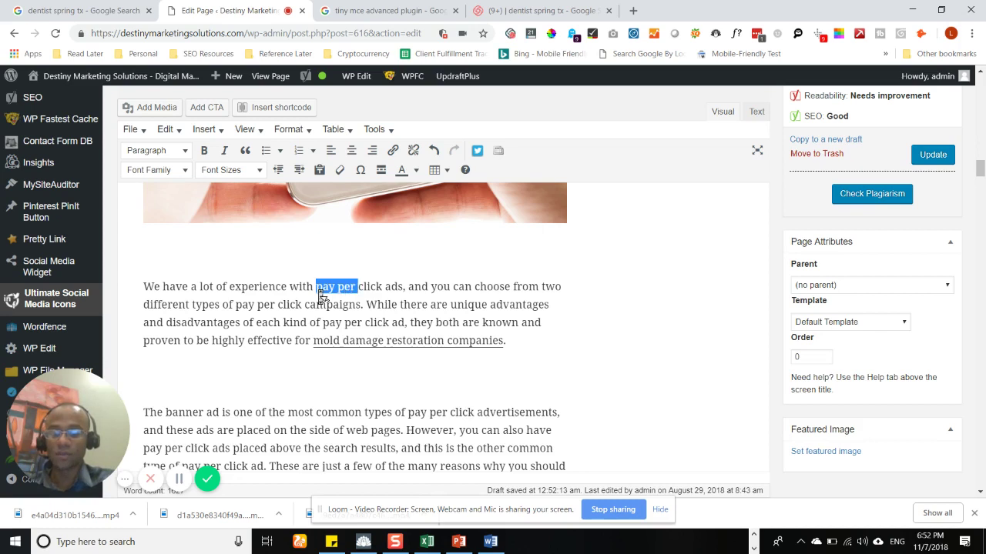
{"action": "key", "text": "shift+Right"}
{"action": "key", "text": "shift+Right"}
{"action": "key", "text": "shift+Right"}
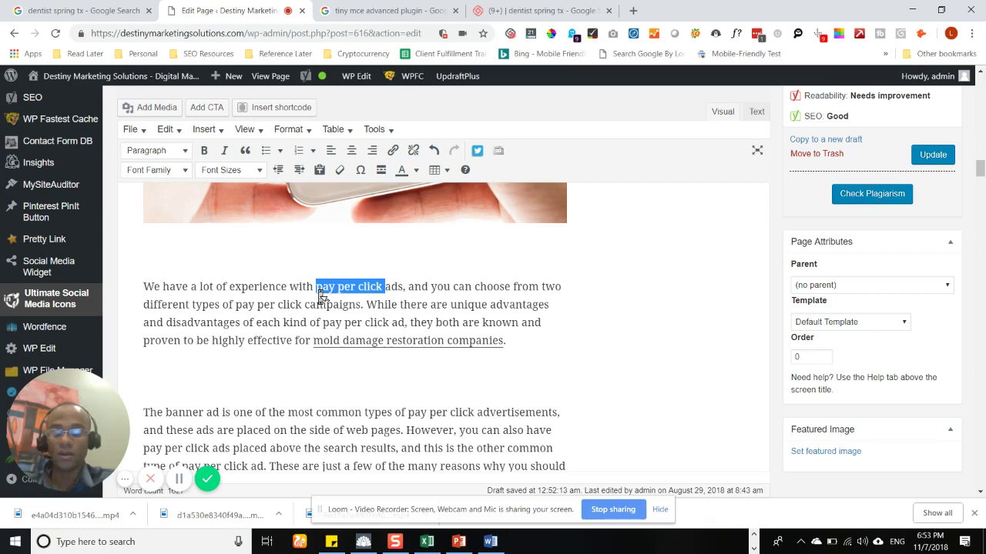
{"action": "left_click", "coordinate": [321, 234]}
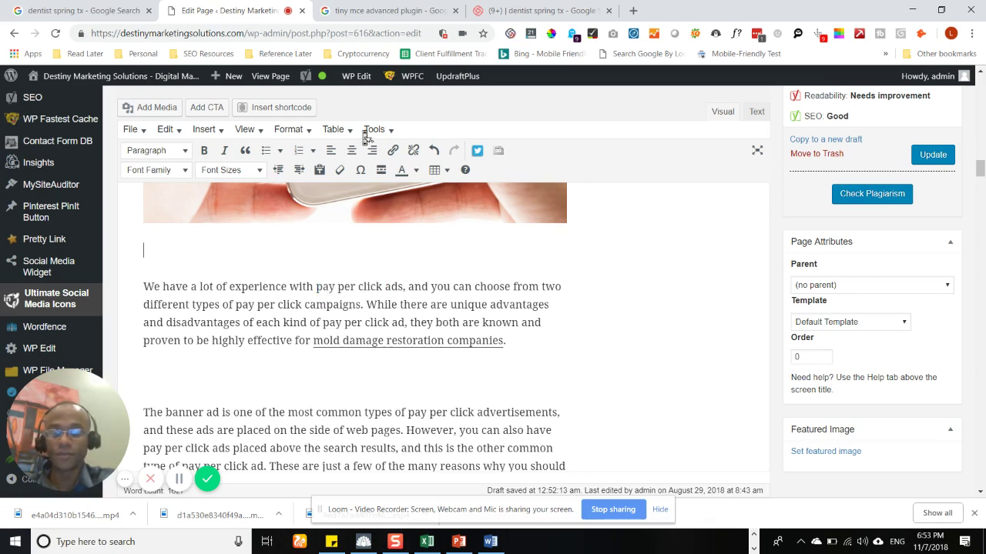
{"action": "left_click", "coordinate": [317, 293]}
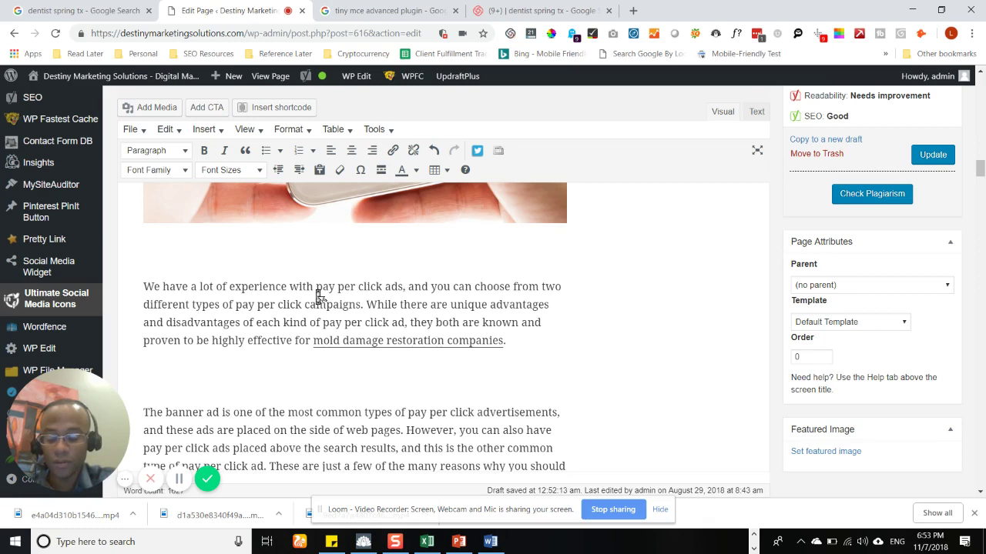
{"action": "key", "text": "shift+Right"}
{"action": "key", "text": "shift+Right"}
{"action": "key", "text": "shift+Right"}
{"action": "key", "text": "shift+Right"}
{"action": "key", "text": "shift+Right"}
{"action": "key", "text": "shift+Right"}
{"action": "key", "text": "shift+Right"}
{"action": "key", "text": "shift+Right"}
{"action": "key", "text": "shift+Right"}
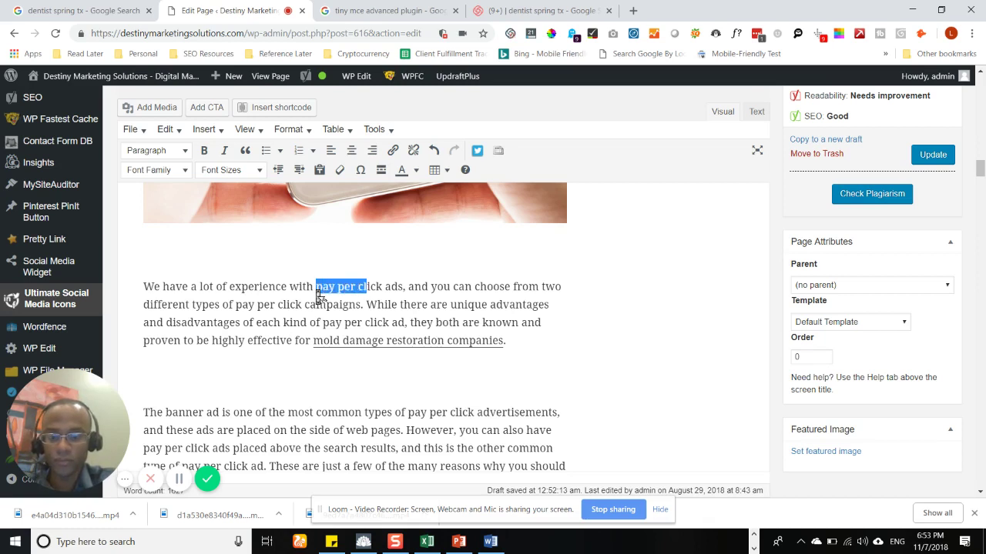
{"action": "key", "text": "shift+Right"}
{"action": "key", "text": "shift+Right"}
{"action": "key", "text": "shift+Right"}
{"action": "key", "text": "shift+Right"}
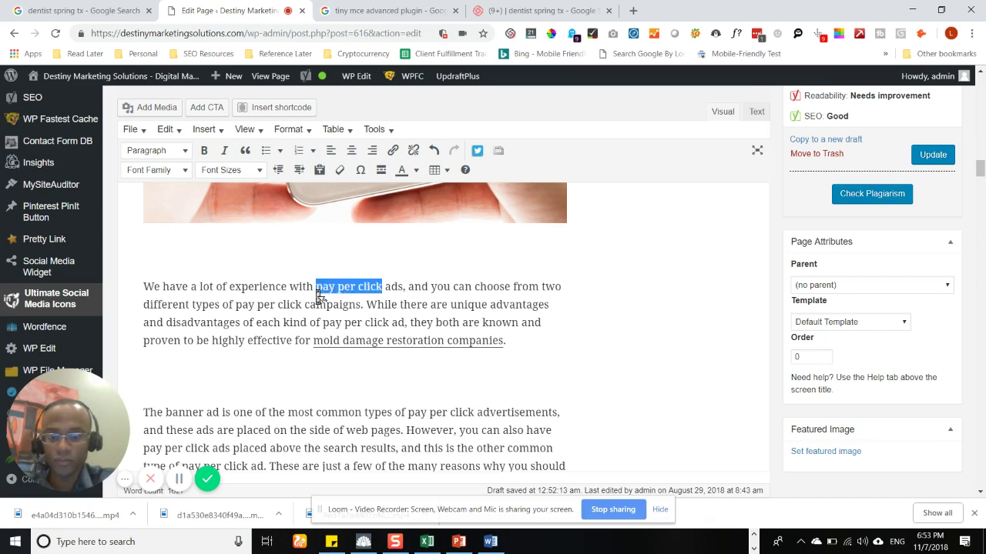
Link 'pay per click' to the existing page 'How a PPC Advertising Campaign Can Help your Business'
{"action": "left_click", "coordinate": [394, 154]}
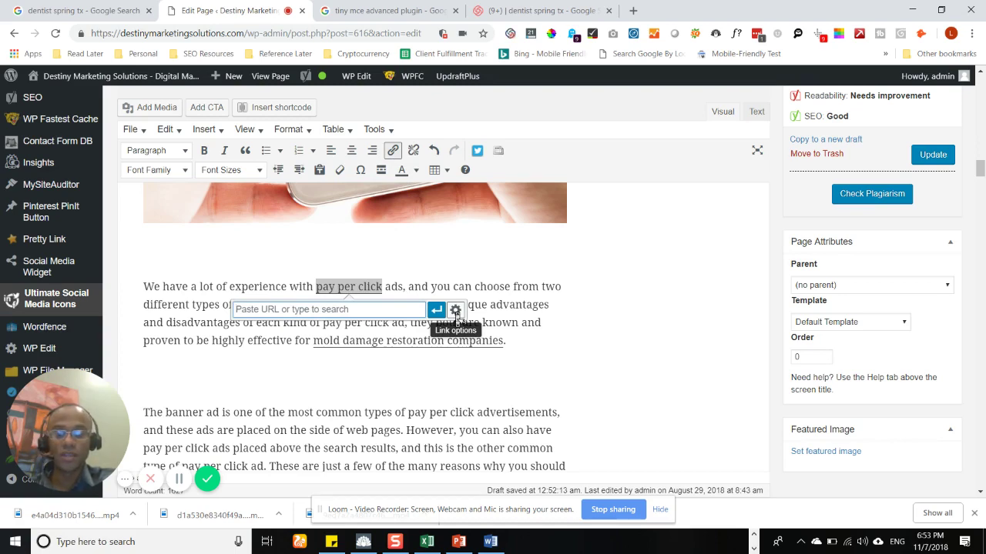
{"action": "left_click", "coordinate": [455, 311]}
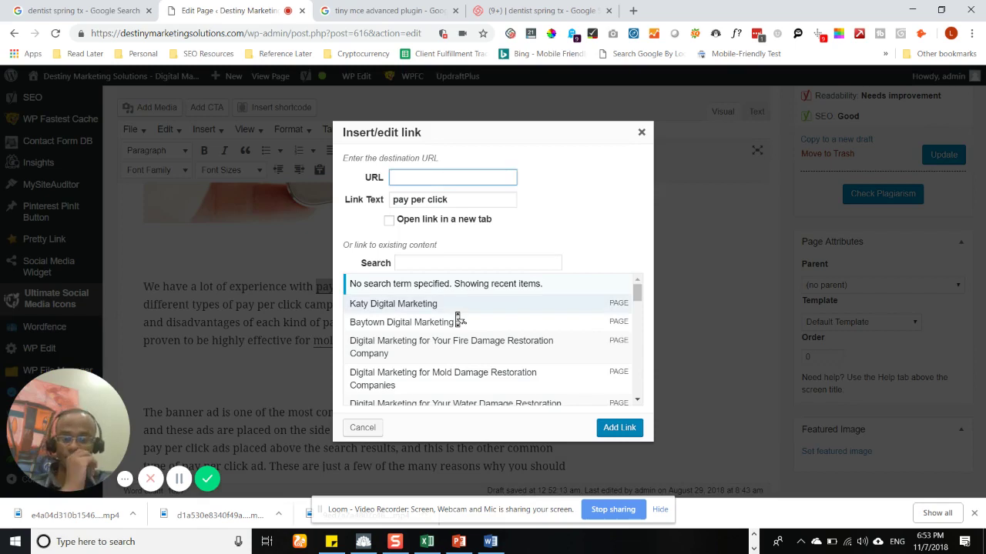
{"action": "left_click", "coordinate": [637, 300]}
{"action": "left_click_drag", "start_coordinate": [639, 302], "coordinate": [641, 378]}
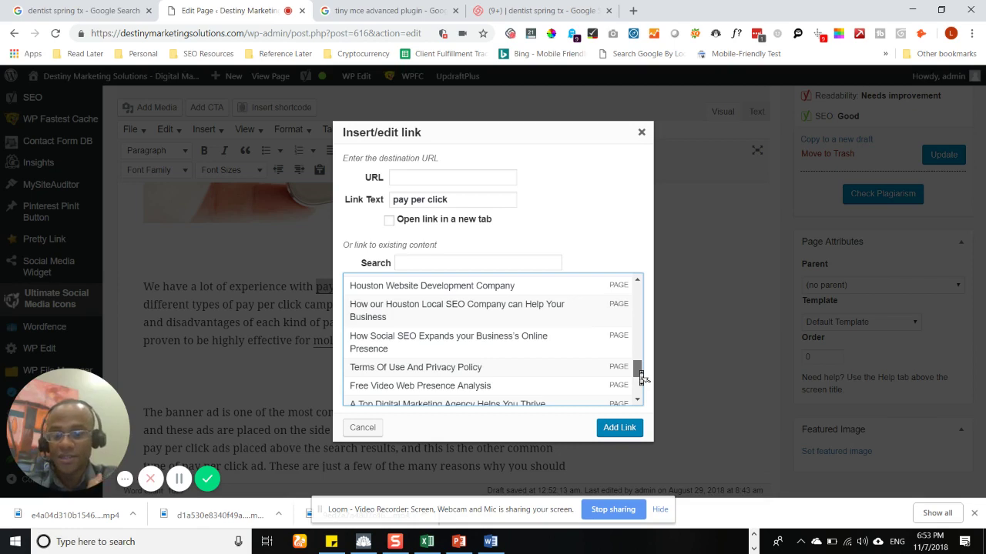
{"action": "left_click_drag", "start_coordinate": [642, 377], "coordinate": [640, 398]}
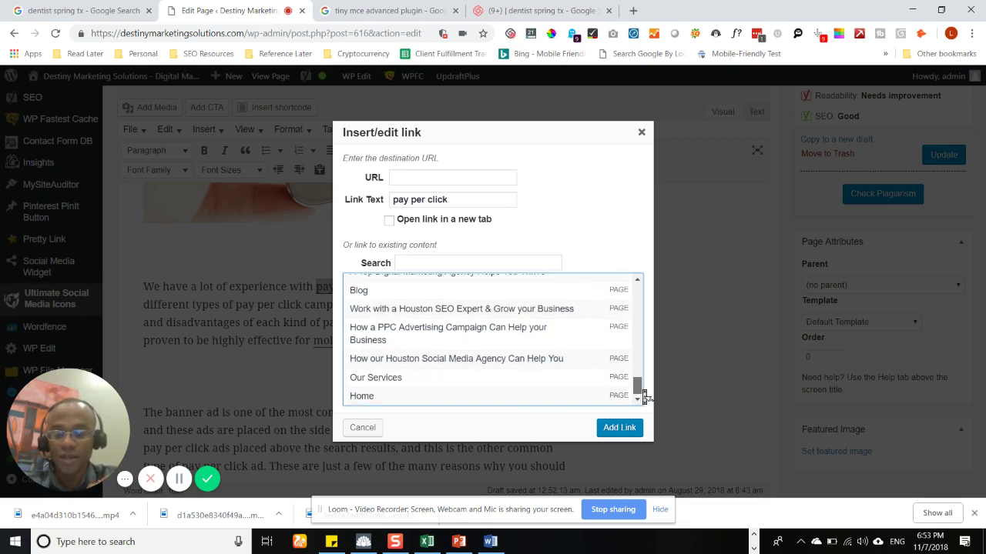
{"action": "left_click", "coordinate": [505, 339]}
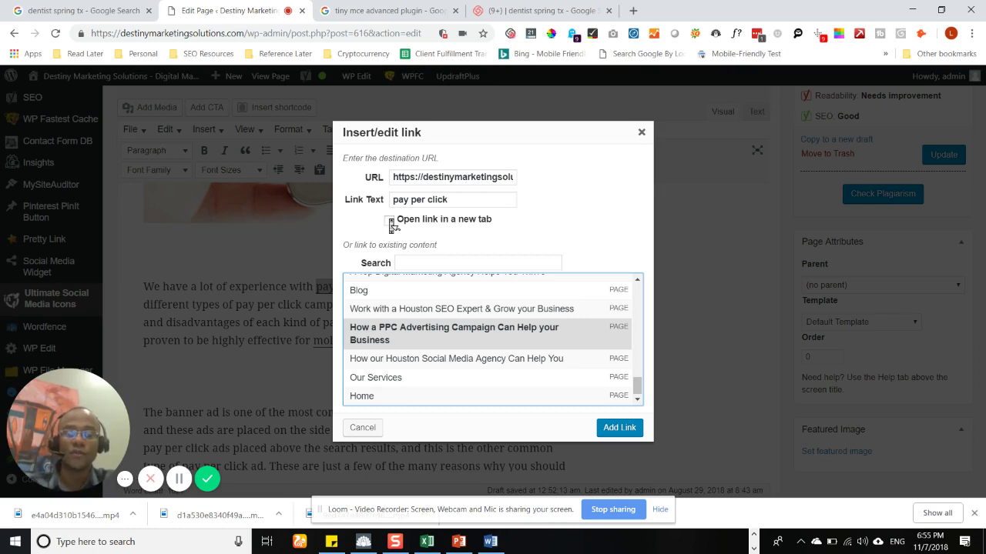
Make the pay per click link open in a new tab and apply it
{"action": "left_click", "coordinate": [391, 222]}
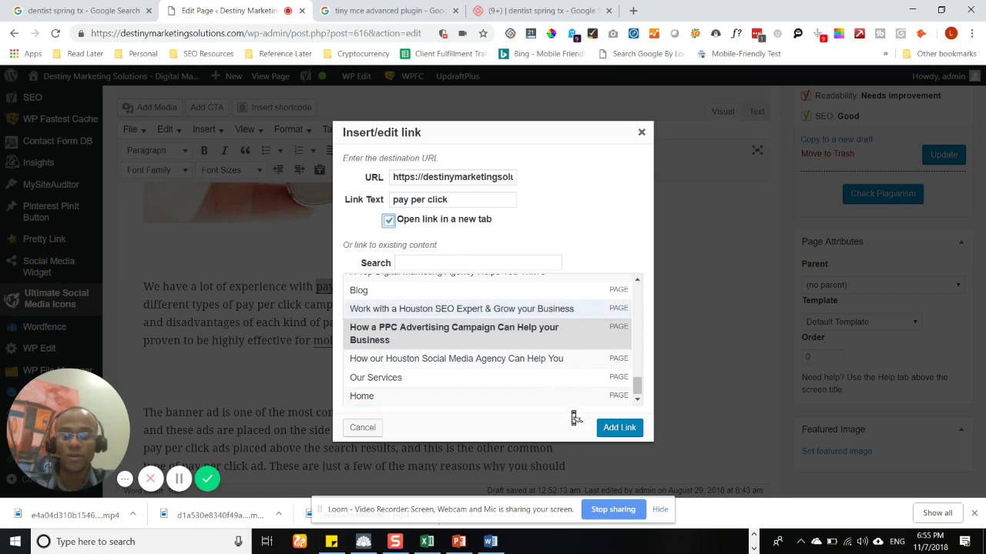
{"action": "left_click", "coordinate": [620, 429]}
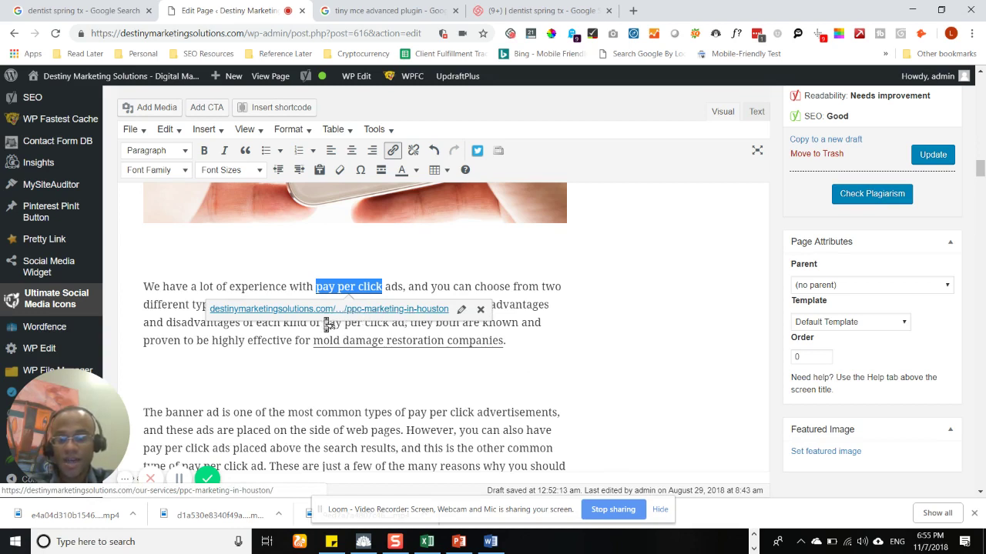
{"action": "left_click", "coordinate": [436, 290]}
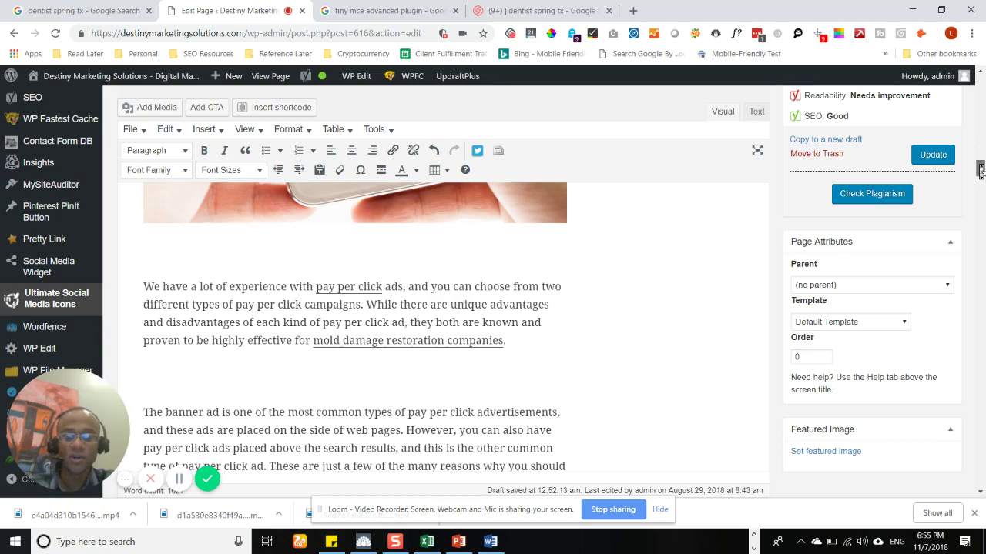
Select 'Graphic design professionals' in the bullet list and start a link on it
{"action": "scroll", "coordinate": [981, 171], "scroll_direction": "down", "scroll_amount": 1}
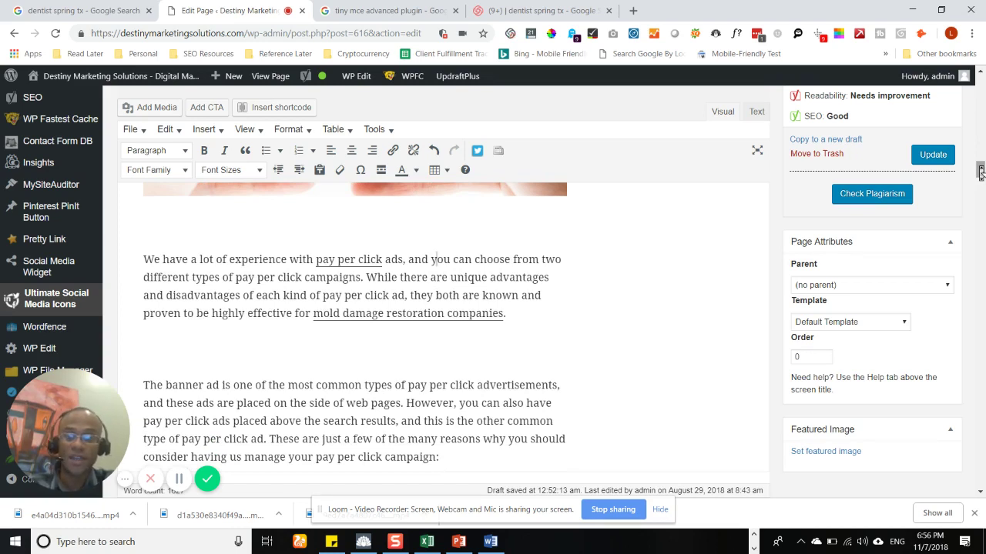
{"action": "left_click_drag", "start_coordinate": [980, 174], "coordinate": [981, 189]}
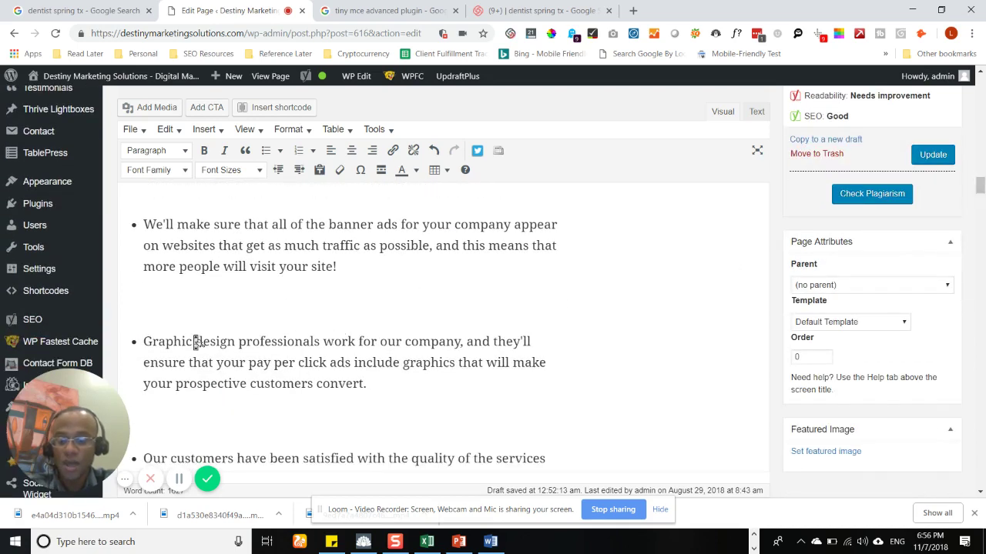
{"action": "left_click_drag", "start_coordinate": [146, 346], "coordinate": [322, 356]}
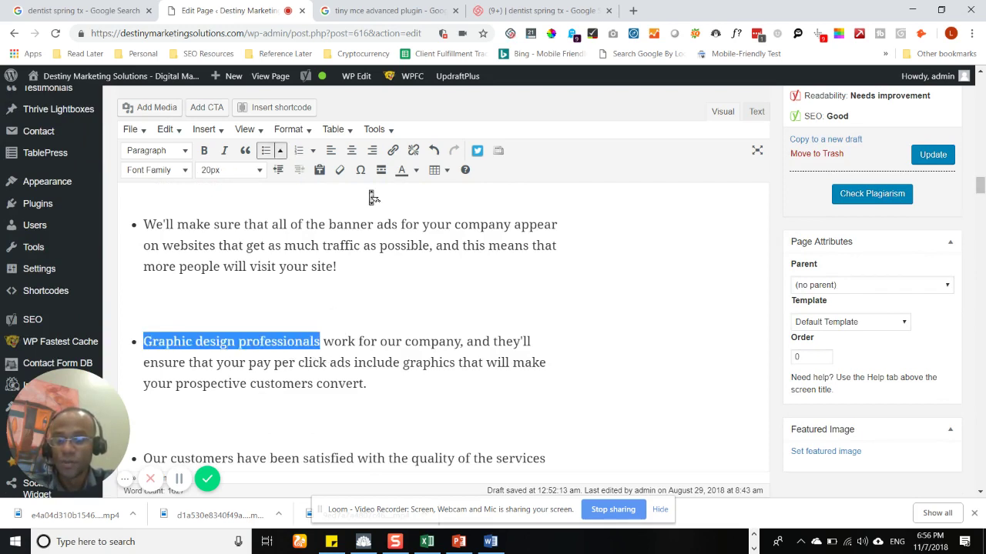
{"action": "left_click", "coordinate": [394, 151]}
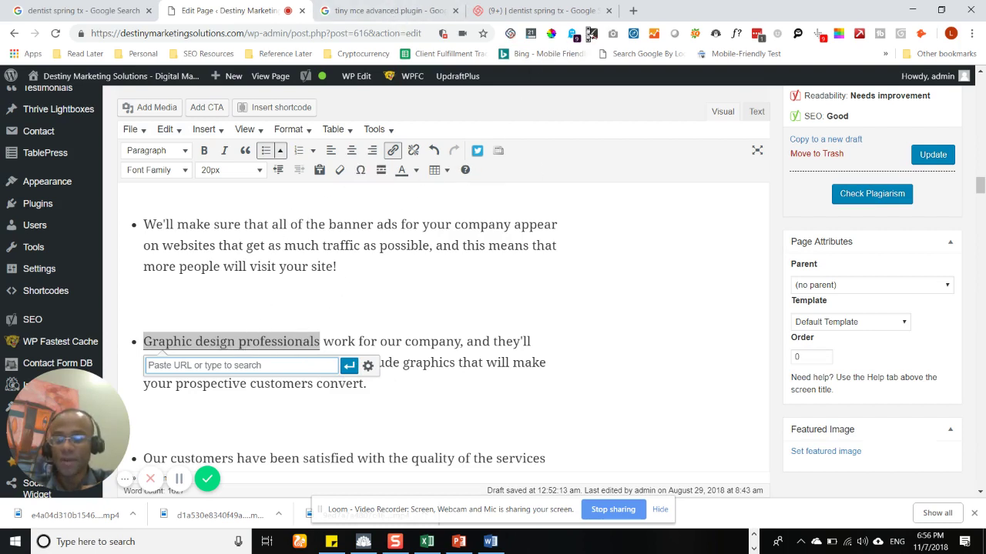
Google 'graphic design professionals' in a new tab and copy the Brescia University result's link
{"action": "left_click", "coordinate": [630, 12]}
{"action": "type", "text": "g"}
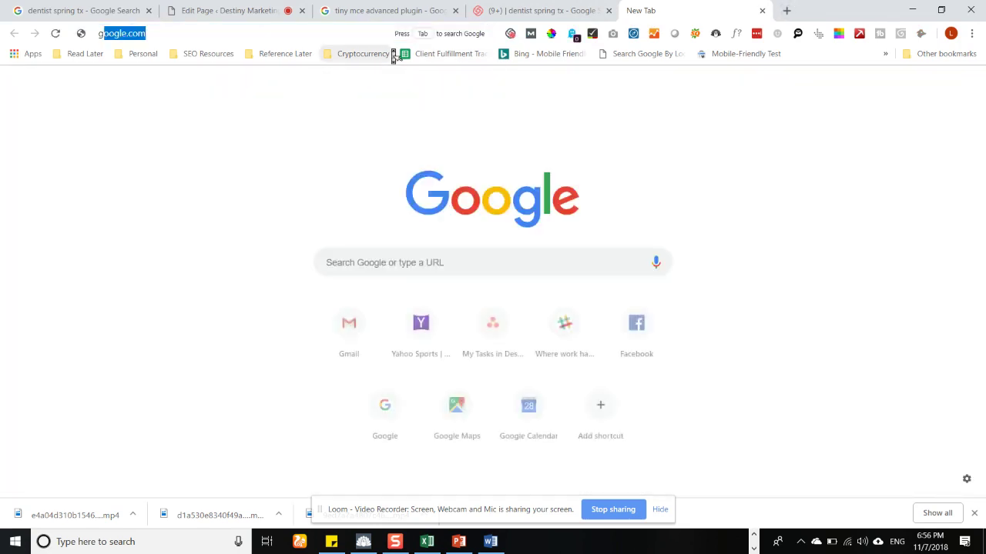
{"action": "type", "text": "raphic design "}
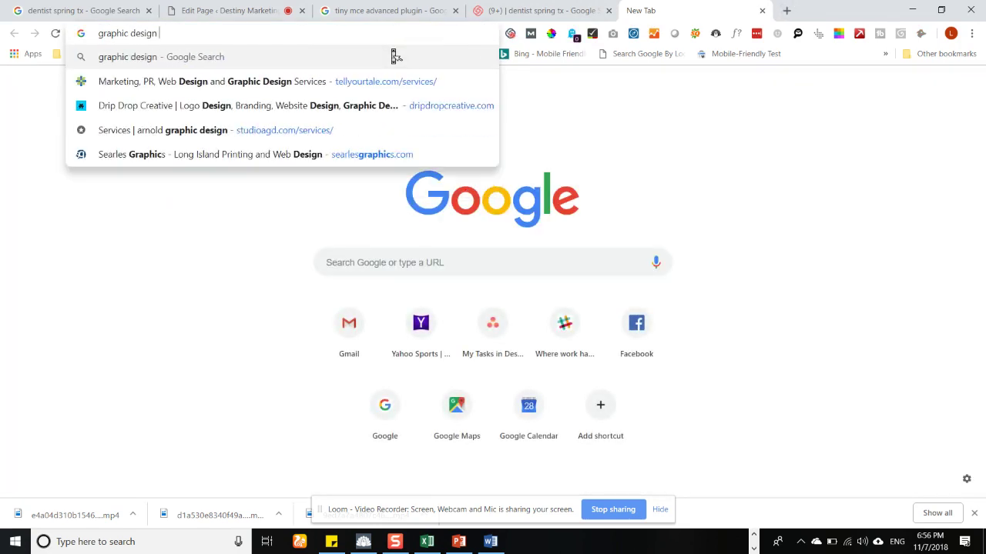
{"action": "type", "text": "professionals"}
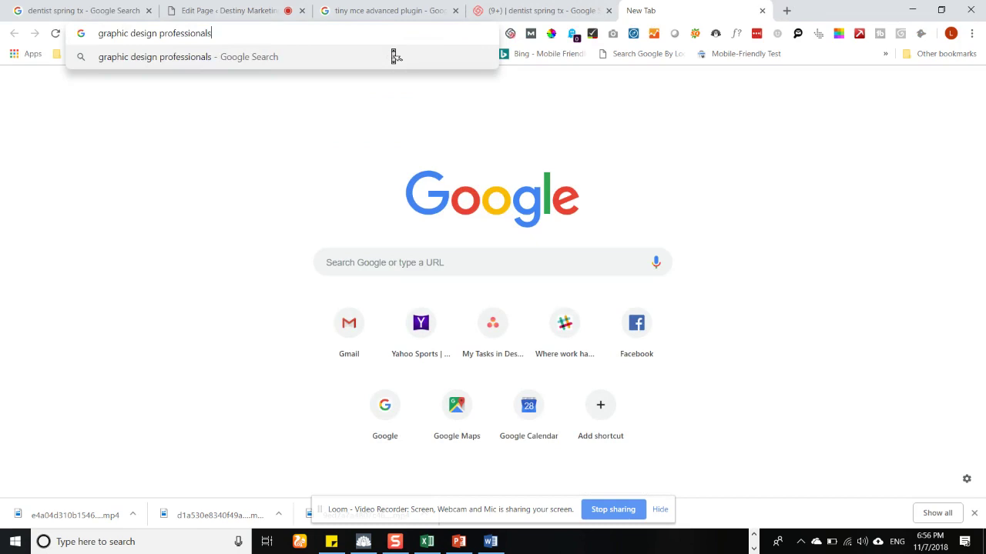
{"action": "key", "text": "Return"}
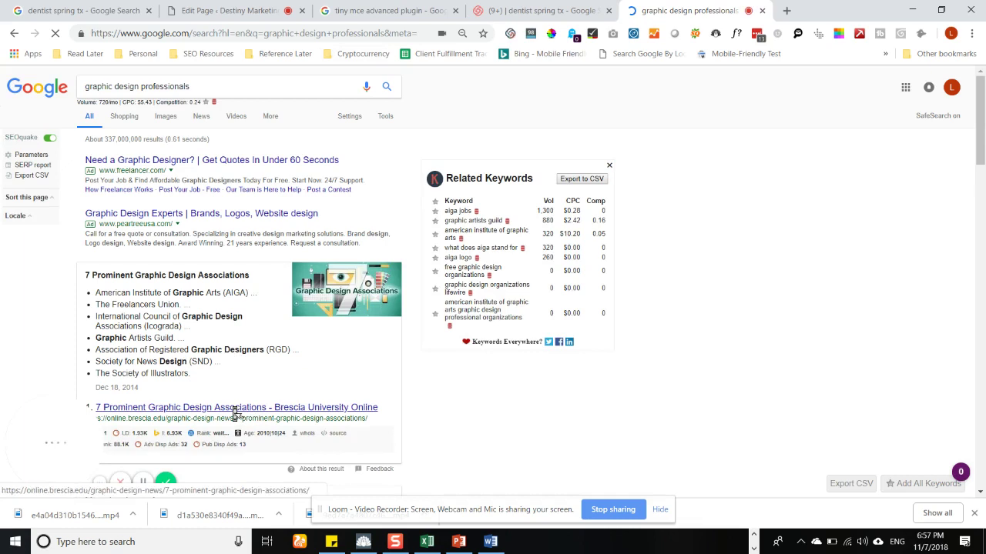
{"action": "right_click", "coordinate": [235, 413]}
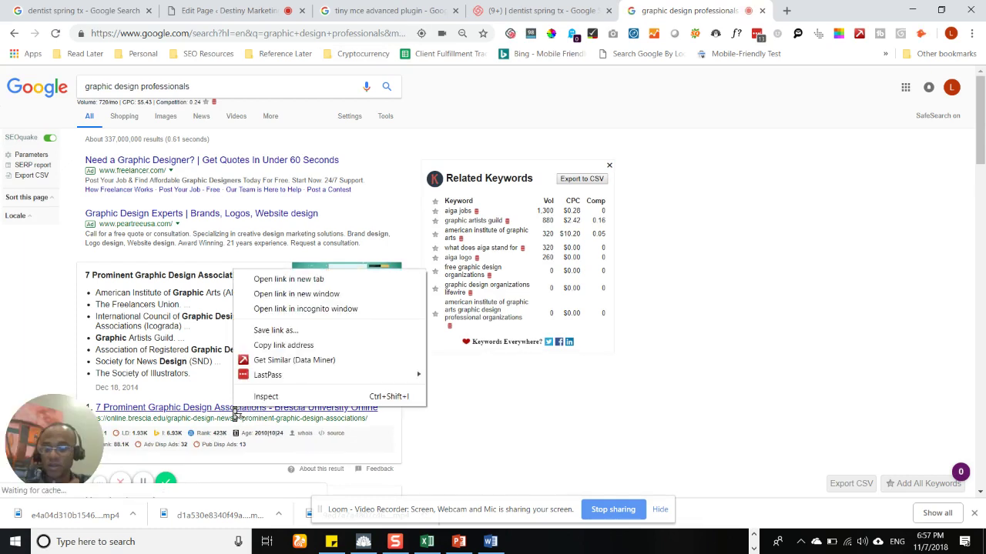
{"action": "left_click", "coordinate": [262, 346]}
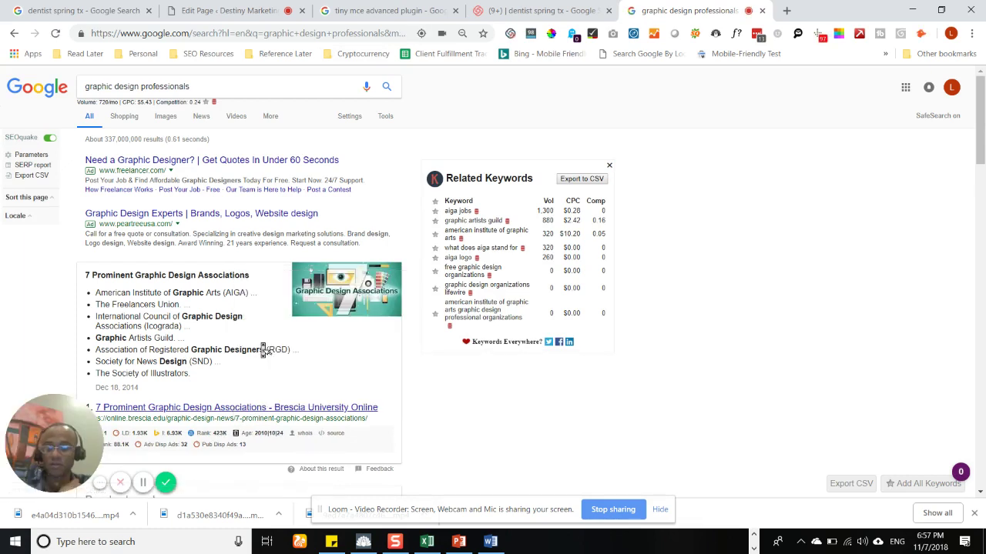
Paste the Brescia article URL as the link, set it to open in a new tab, and update
{"action": "left_click", "coordinate": [233, 10]}
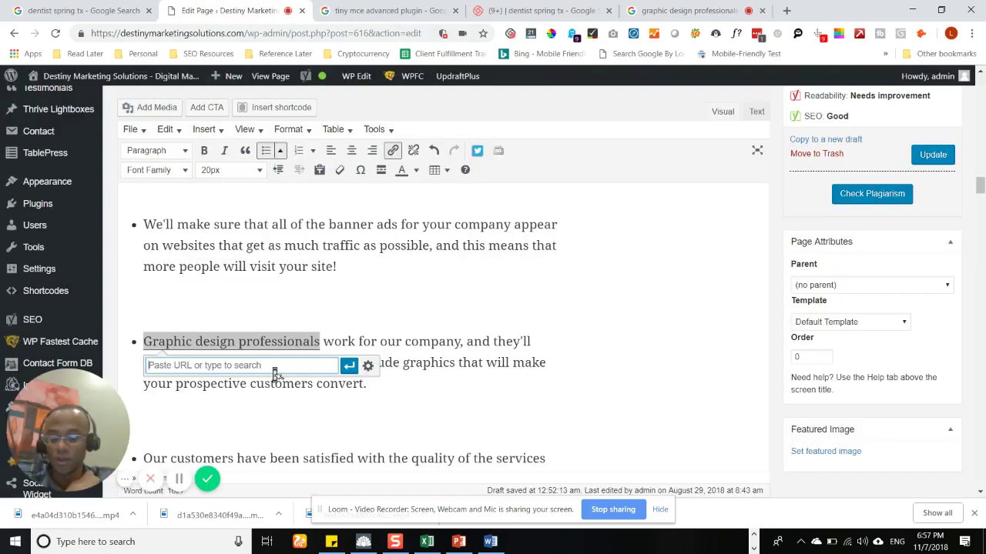
{"action": "key", "text": "ctrl+v"}
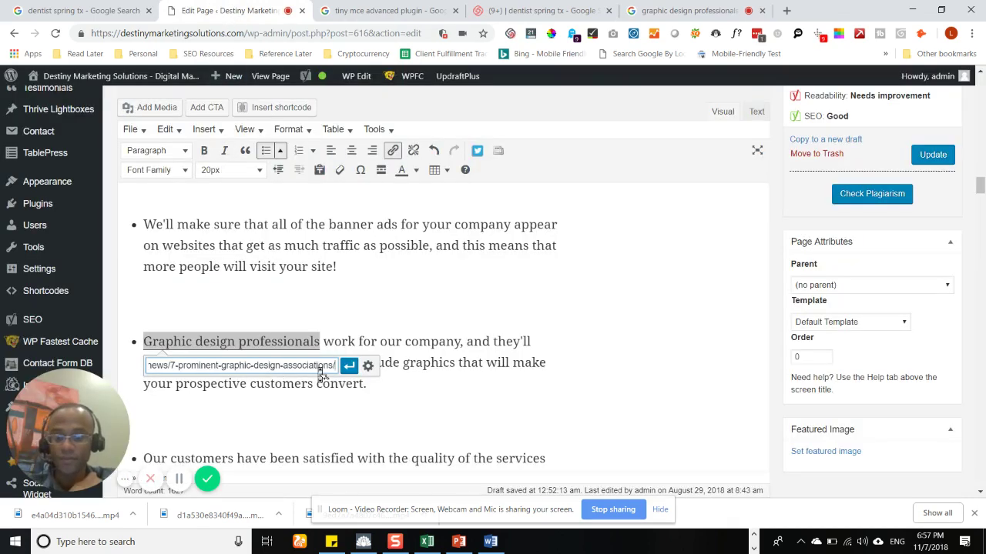
{"action": "left_click", "coordinate": [369, 368]}
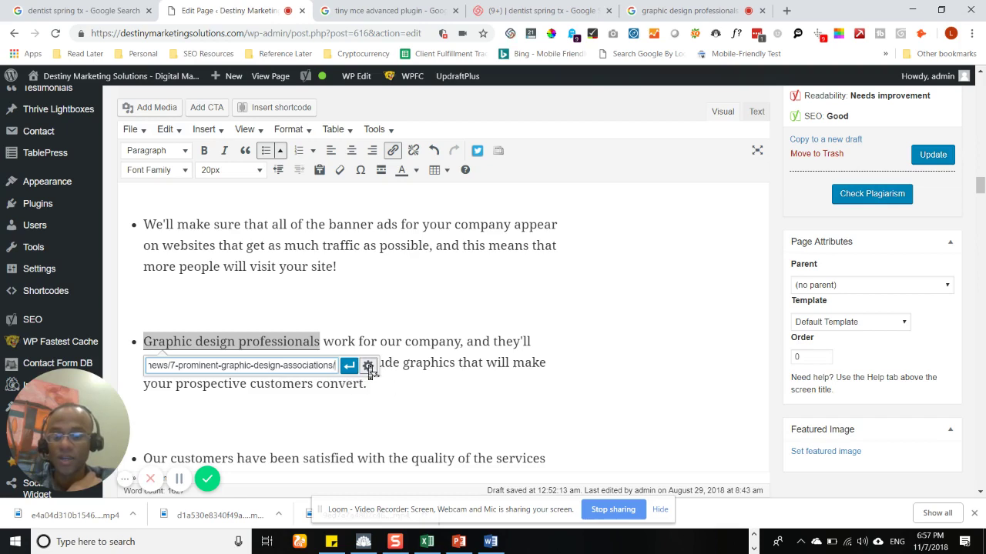
{"action": "left_click", "coordinate": [369, 368]}
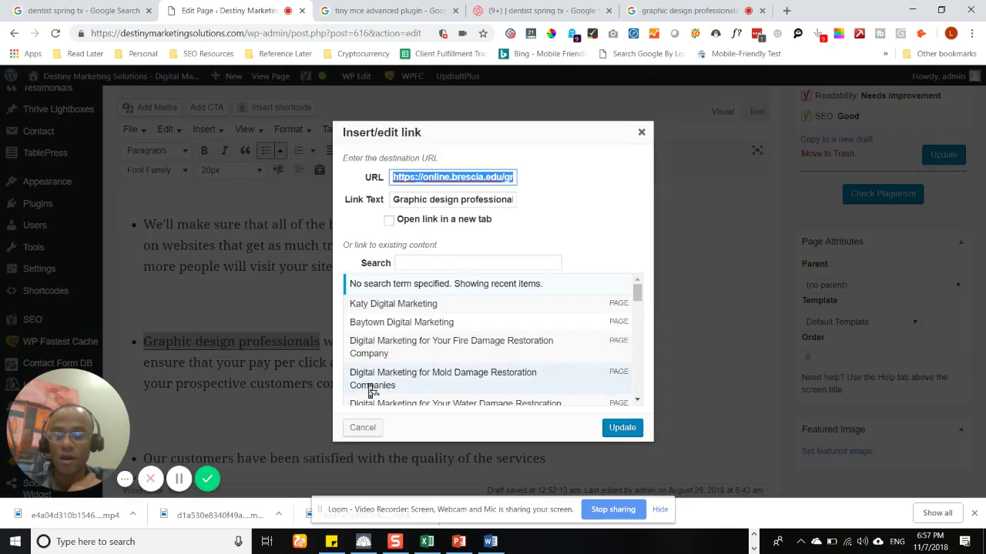
{"action": "left_click", "coordinate": [452, 222]}
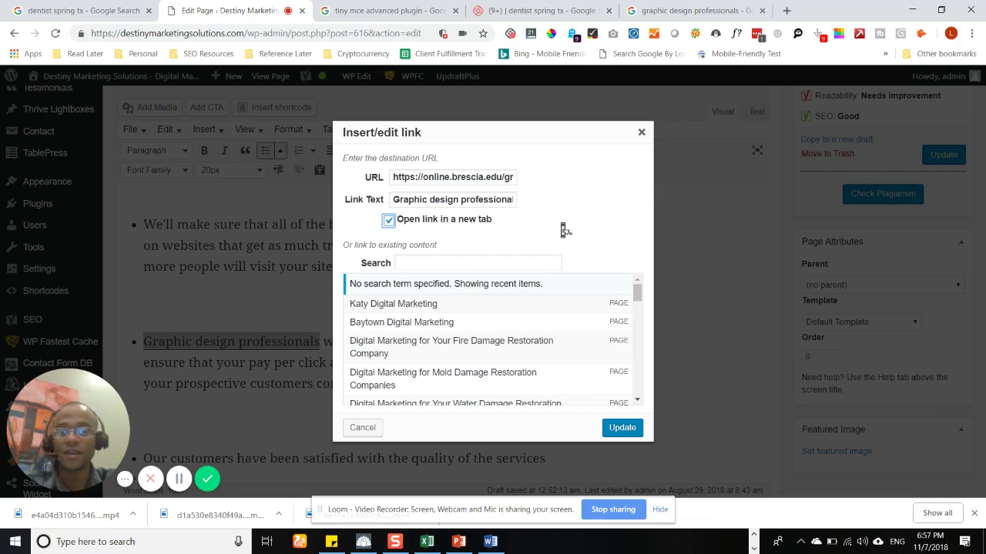
{"action": "left_click", "coordinate": [625, 429]}
{"action": "double_click", "coordinate": [422, 324]}
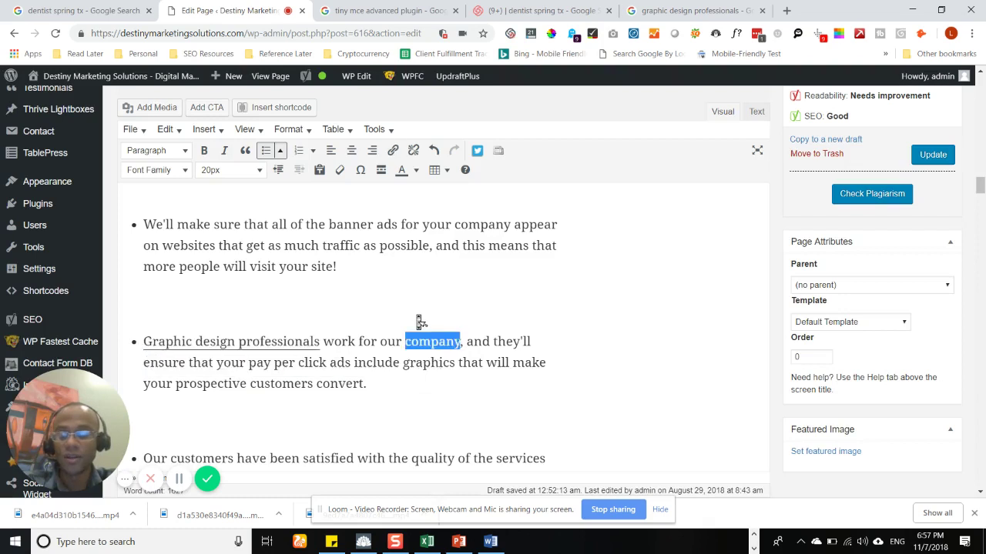